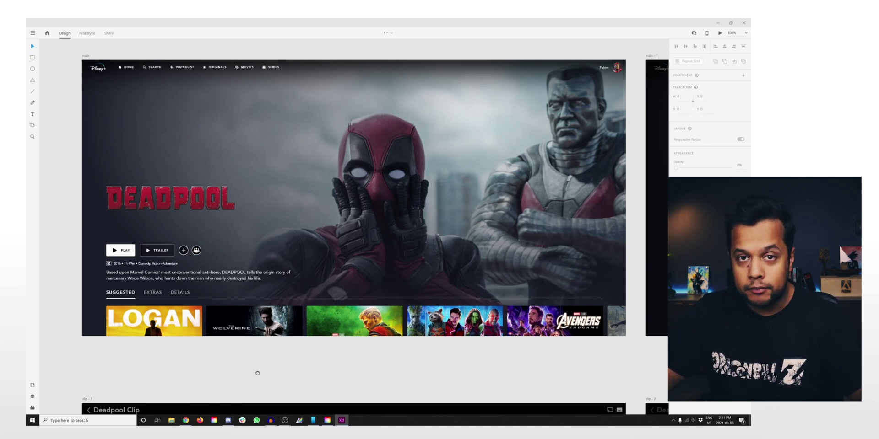
# Examine the Deadpool title page on the main artboard, including a close look at the Play and Trailer buttons
pyautogui.hscroll(1, 256, 372)
pyautogui.scroll(1, 243, 374)
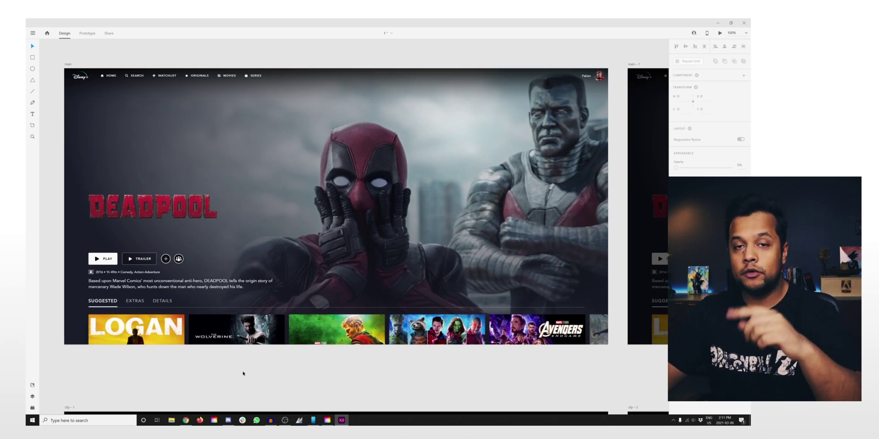
pyautogui.scroll(1, 243, 374)
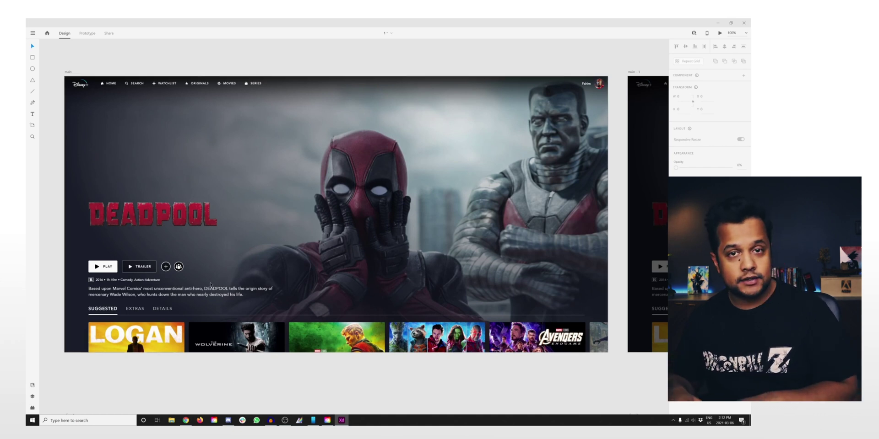
pyautogui.scroll(-1, 250, 188)
pyautogui.hscroll(1, 249, 187)
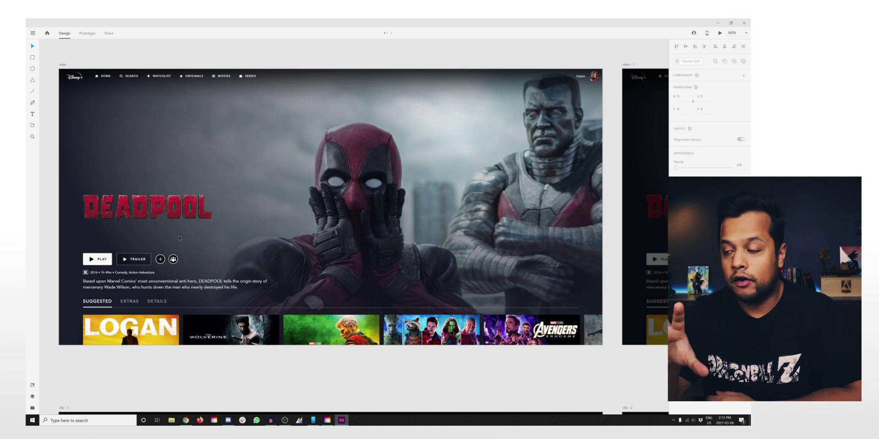
pyautogui.click(166, 227)
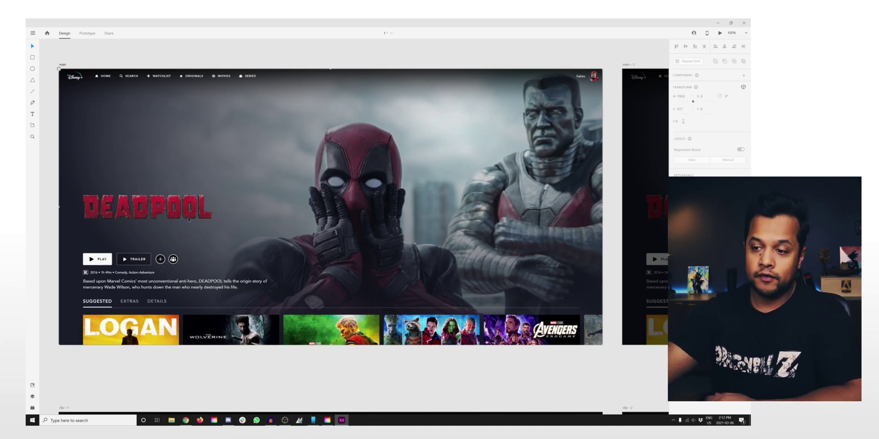
pyautogui.hscroll(-1, 63, 78)
pyautogui.click(64, 78)
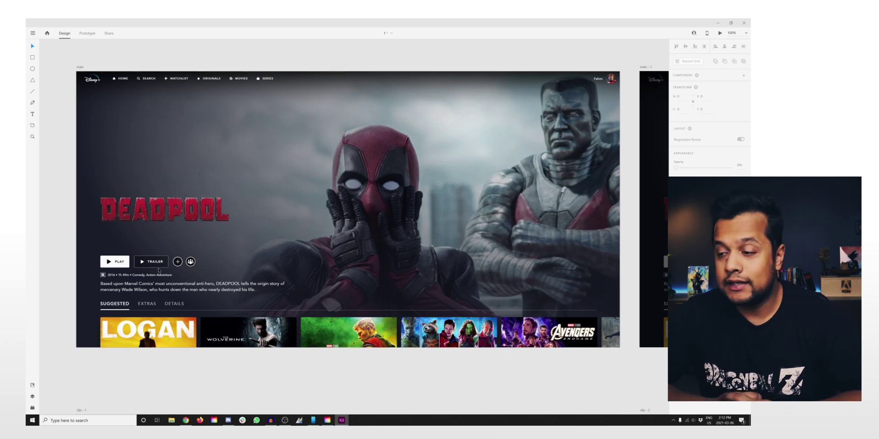
pyautogui.moveTo(107, 235); pyautogui.dragTo(202, 291)
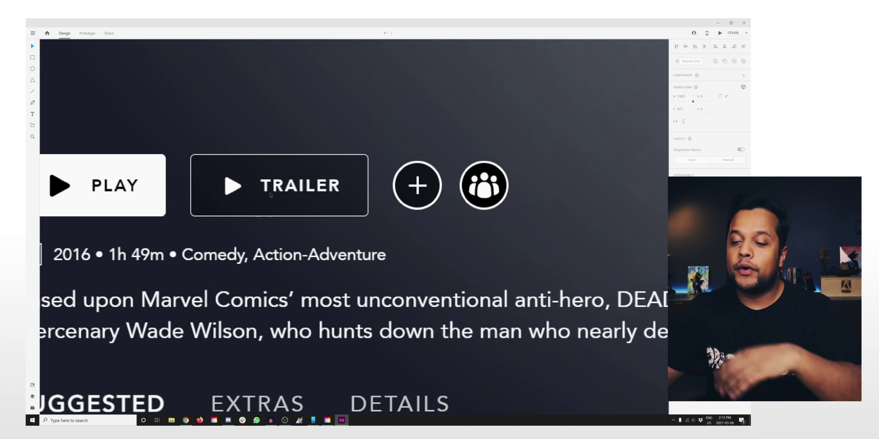
pyautogui.hotkey('ctrl', '1')
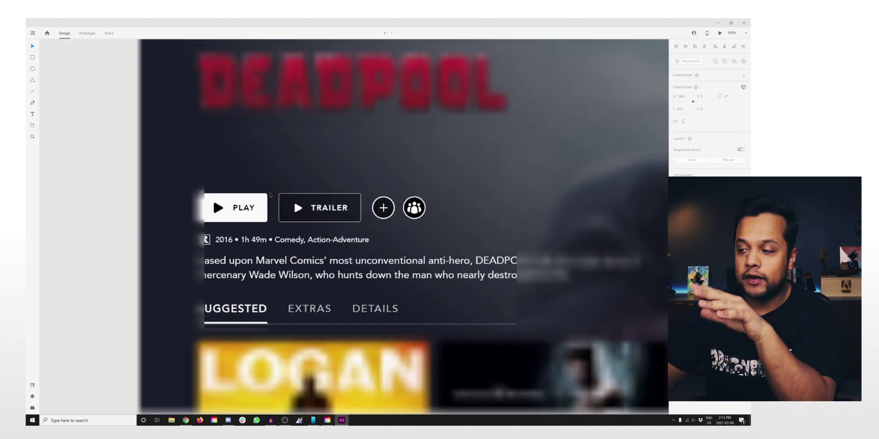
pyautogui.click(216, 184)
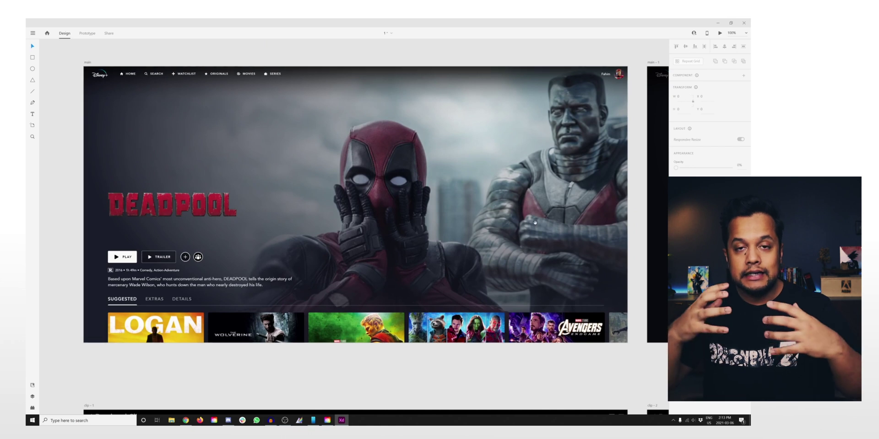
# Review the Problem artboard about the Trailer button and inspect its annotated button example
pyautogui.hscroll(10, 535, 222)
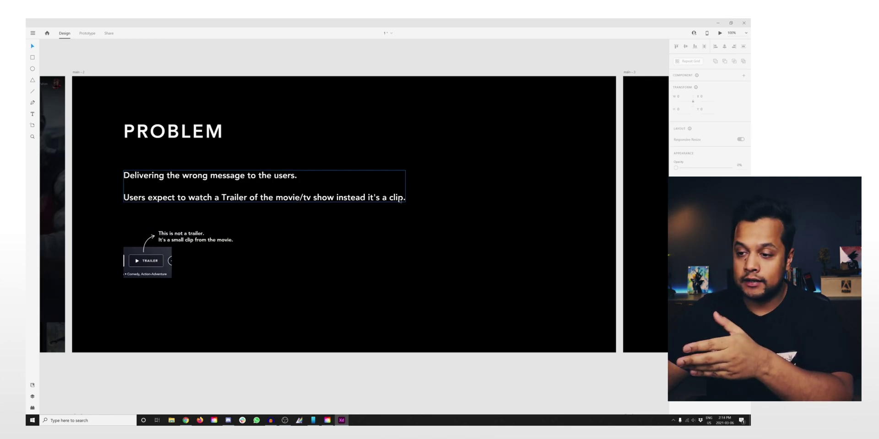
pyautogui.click(157, 255)
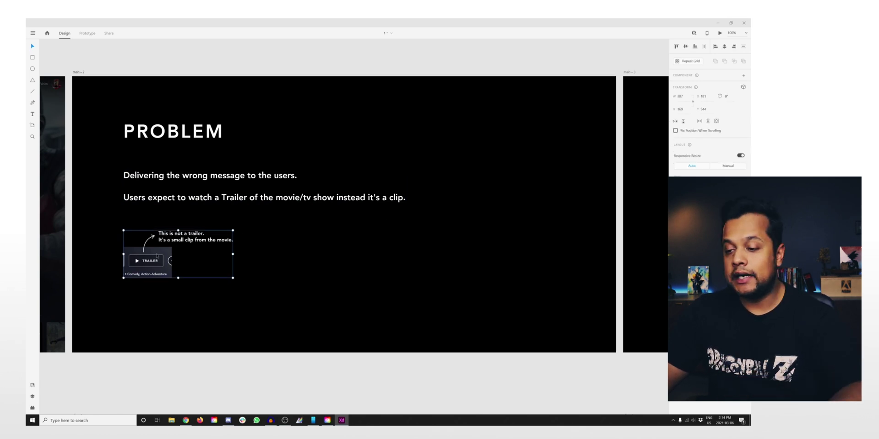
pyautogui.click(379, 264)
# Switch to Prototype mode and review the Solution artboard and redesigned Deadpool pages with the Preview button
pyautogui.hscroll(10, 379, 264)
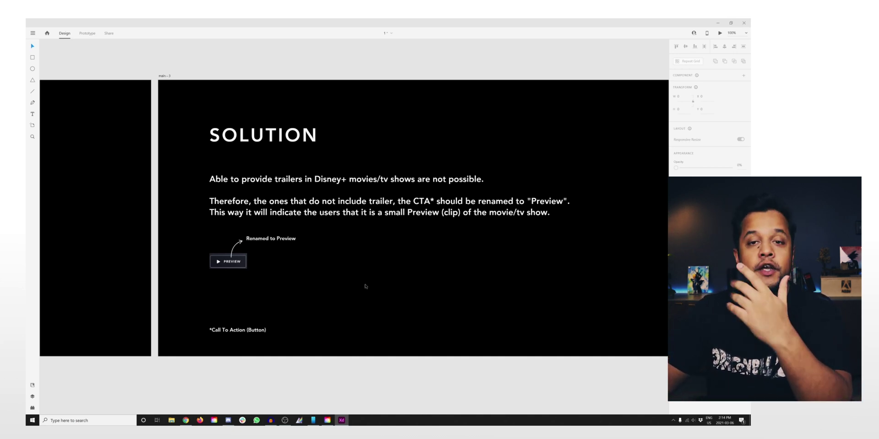
pyautogui.hotkey('ctrl', '2')
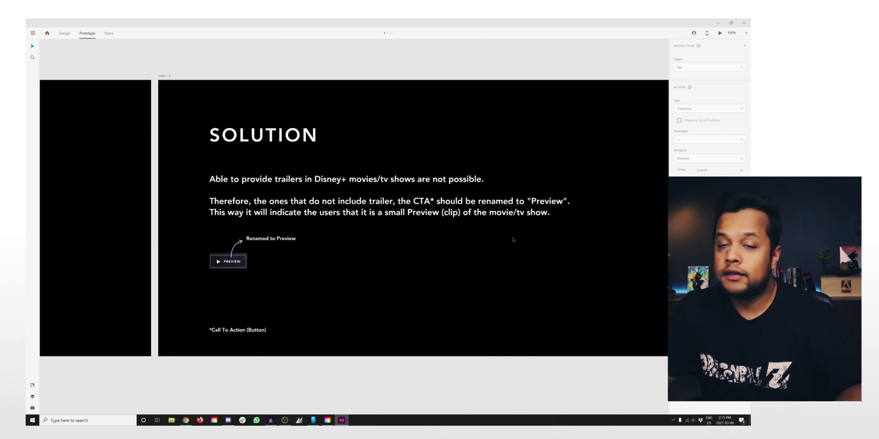
pyautogui.moveTo(532, 251); pyautogui.dragTo(64, 252)
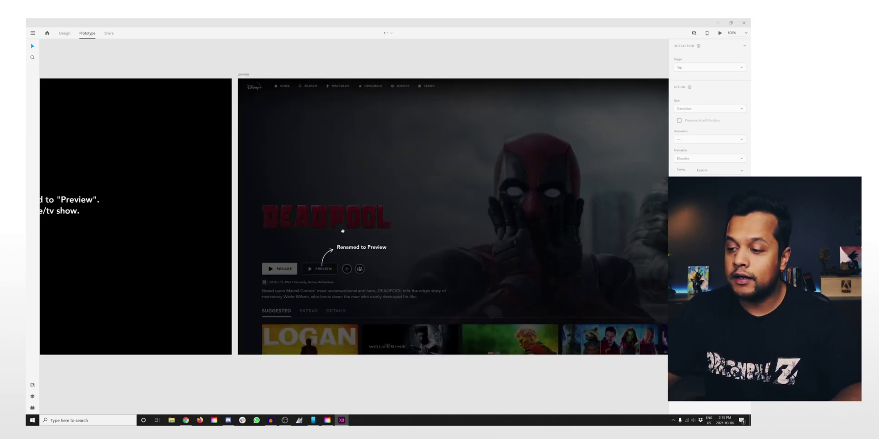
pyautogui.hscroll(4, 343, 231)
pyautogui.hscroll(-1, 320, 236)
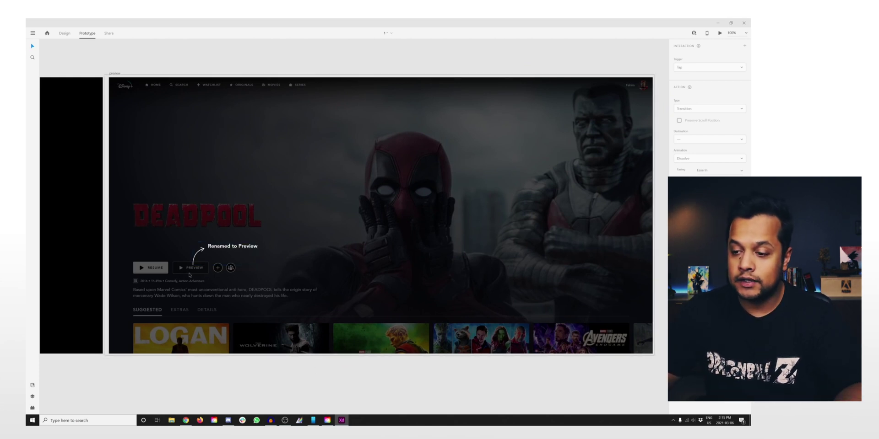
pyautogui.hscroll(5, 375, 273)
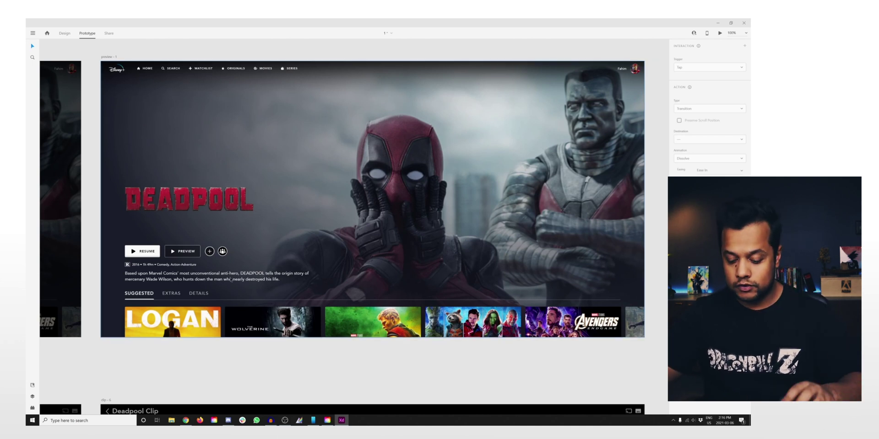
# Go back to the start of the second artboard row and examine the original Deadpool Clip player screen
pyautogui.scroll(-6, 231, 278)
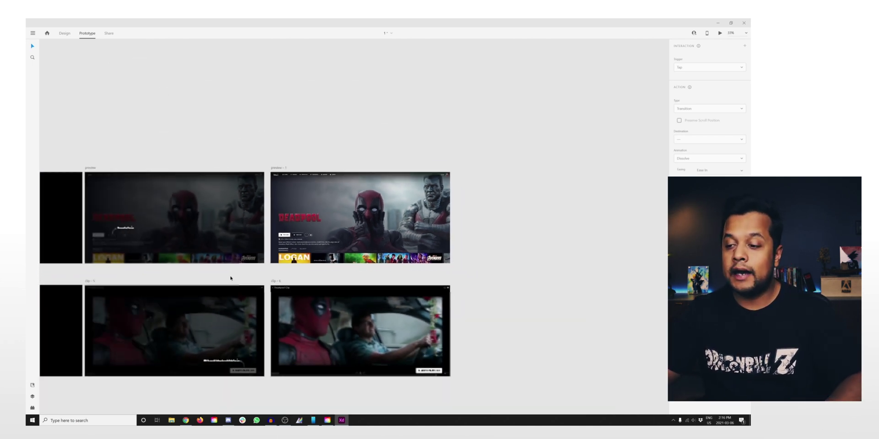
pyautogui.hscroll(-10, 341, 251)
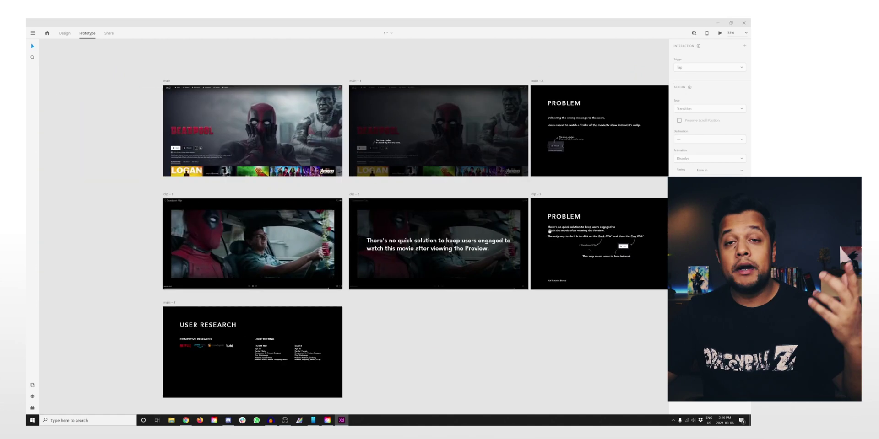
pyautogui.scroll(6, 221, 271)
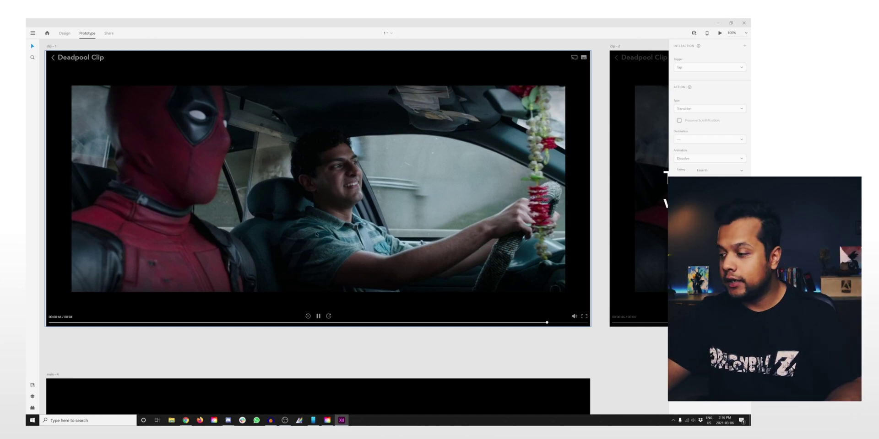
pyautogui.scroll(5, 316, 234)
pyautogui.scroll(-7, 363, 265)
pyautogui.scroll(3, 362, 265)
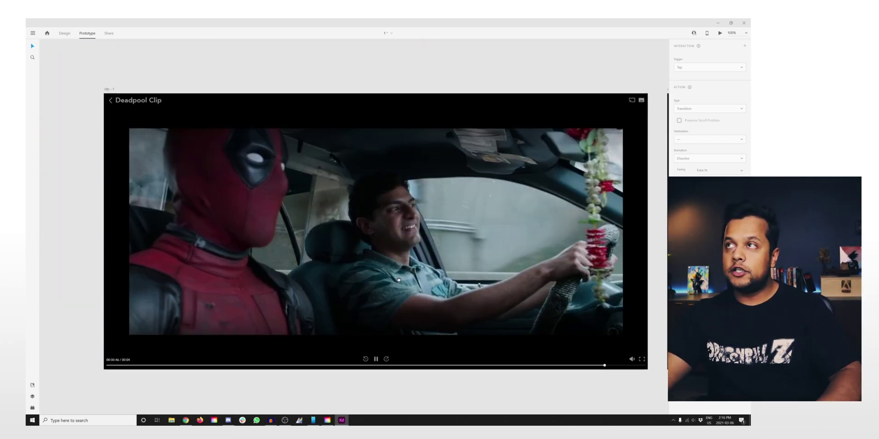
pyautogui.scroll(-1, 275, 252)
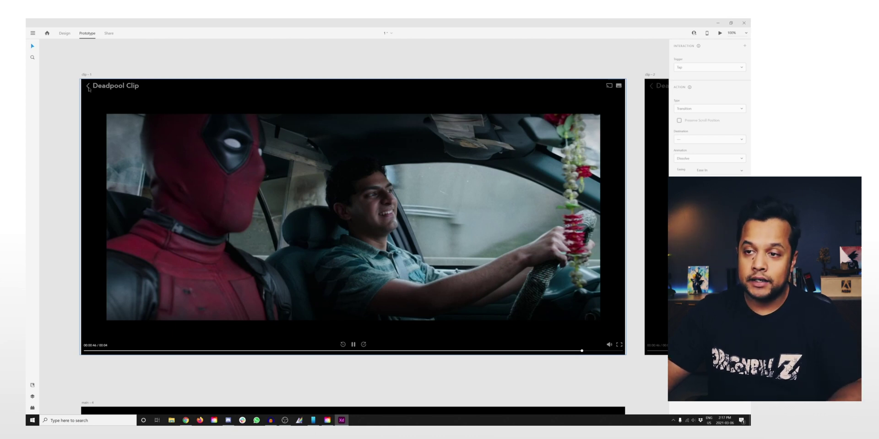
# Trace the path from the clip's back control to the Play button on the main artboard and return to the clip
pyautogui.scroll(7, 90, 88)
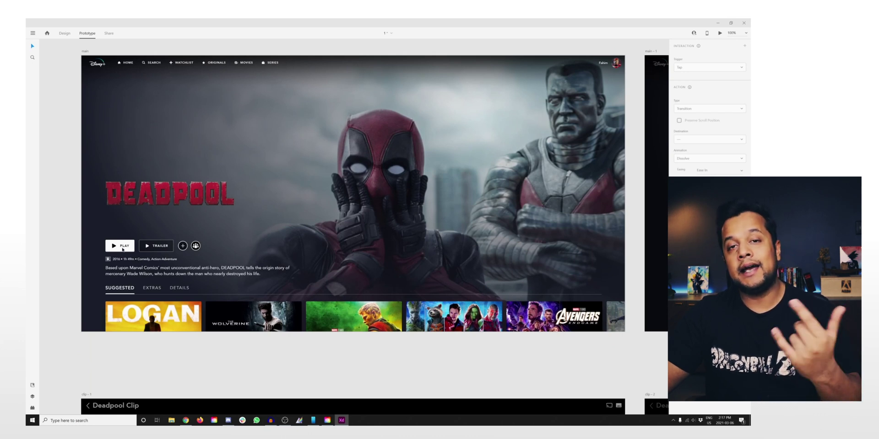
pyautogui.scroll(-2, 385, 247)
pyautogui.scroll(-8, 385, 246)
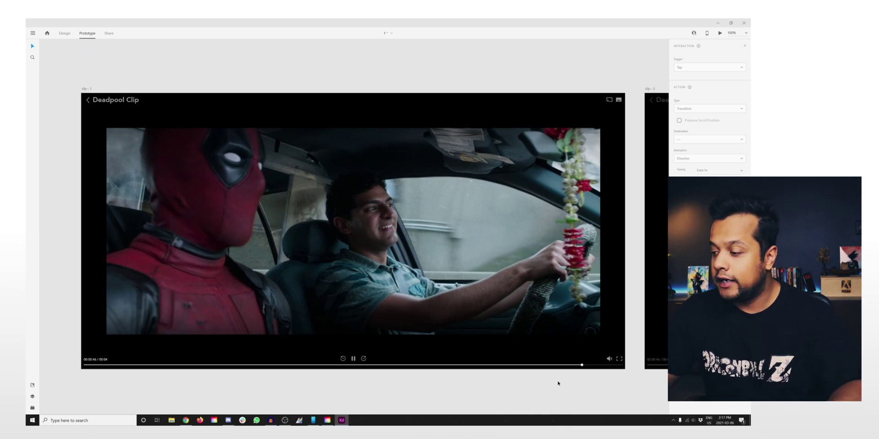
# Review the clip row's Problem and Solution artboards on keeping users engaged, inspecting the proposed countdown button
pyautogui.hscroll(10, 288, 295)
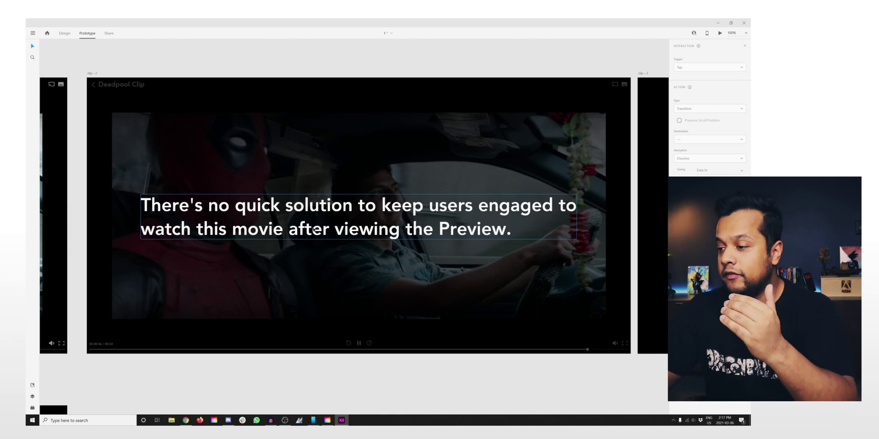
pyautogui.hscroll(10, 497, 336)
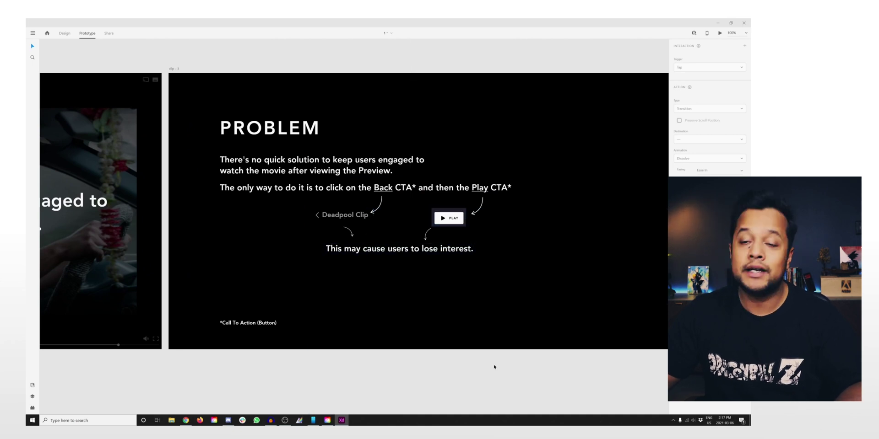
pyautogui.hscroll(5, 493, 369)
pyautogui.hscroll(6, 493, 300)
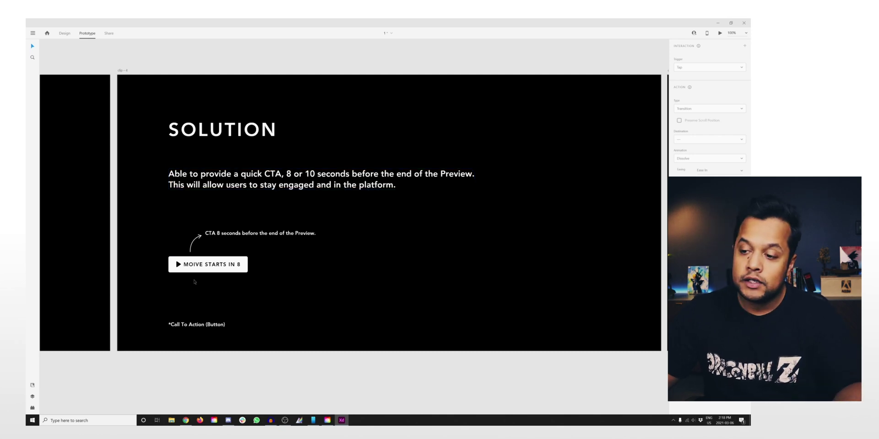
pyautogui.click(233, 267)
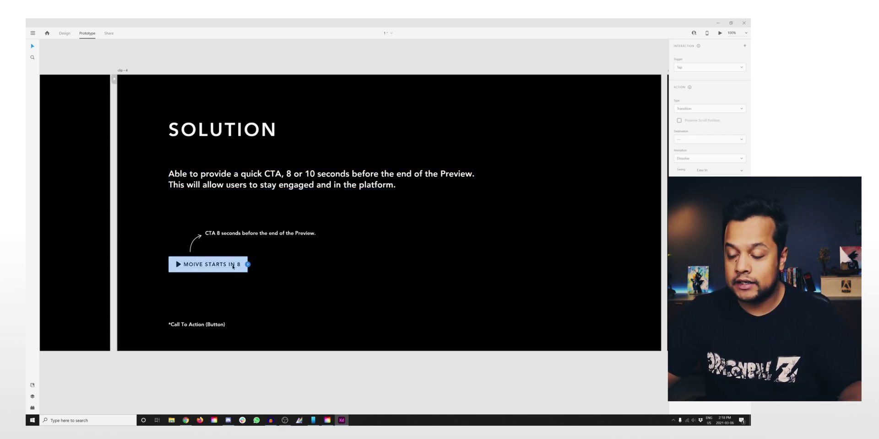
pyautogui.press('Escape')
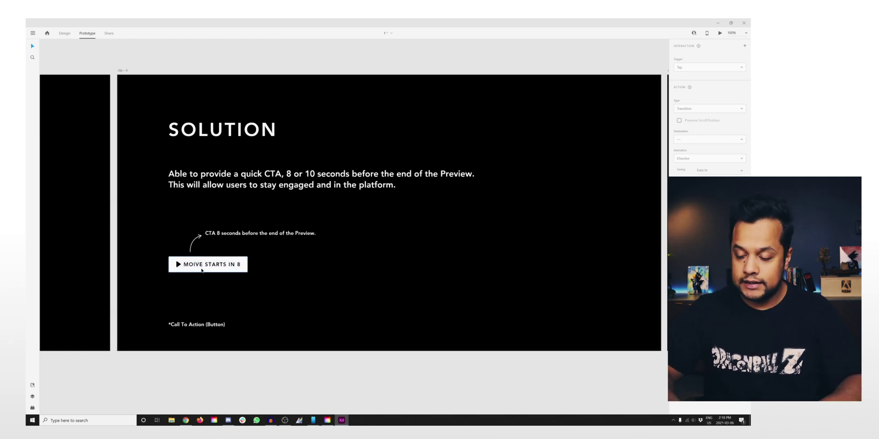
# Examine The Simpsons reference screen below the artboards, focusing on its next-episode countdown button
pyautogui.scroll(-6, 202, 271)
pyautogui.scroll(2, 290, 244)
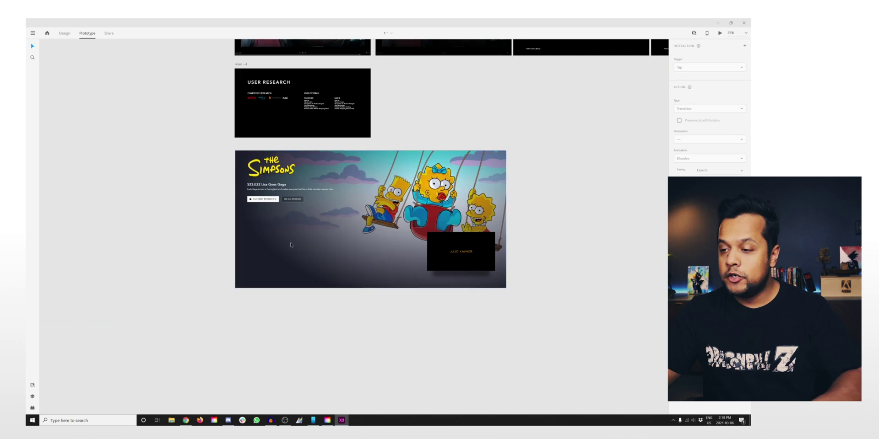
pyautogui.scroll(4, 435, 252)
pyautogui.scroll(-2, 435, 254)
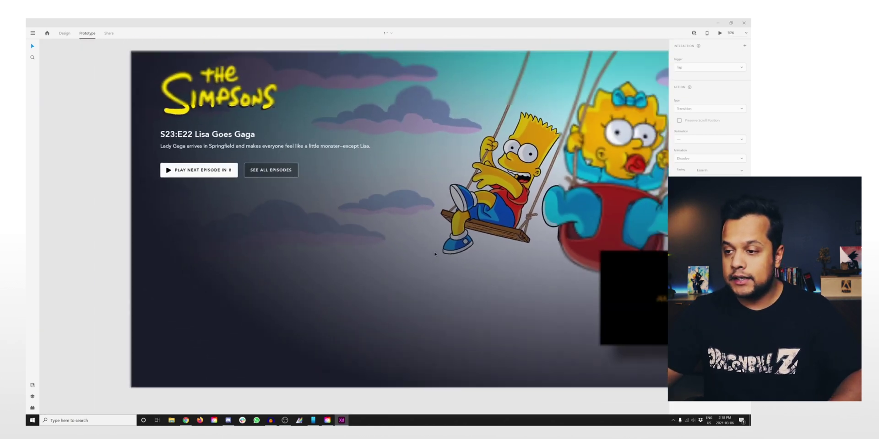
pyautogui.scroll(-1, 345, 222)
pyautogui.hscroll(3, 334, 255)
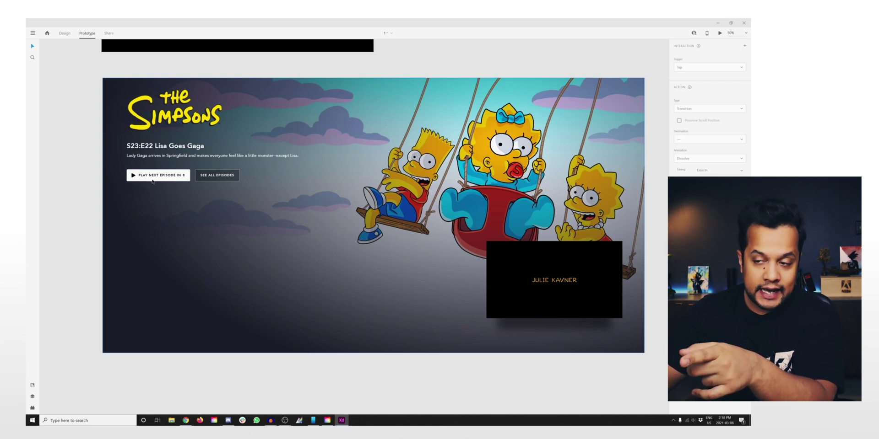
# Return to the clip row's Solution artboard and examine the countdown button on the redesigned Deadpool Clip screen up close
pyautogui.scroll(5, 489, 236)
pyautogui.scroll(3, 490, 236)
pyautogui.hscroll(15, 491, 237)
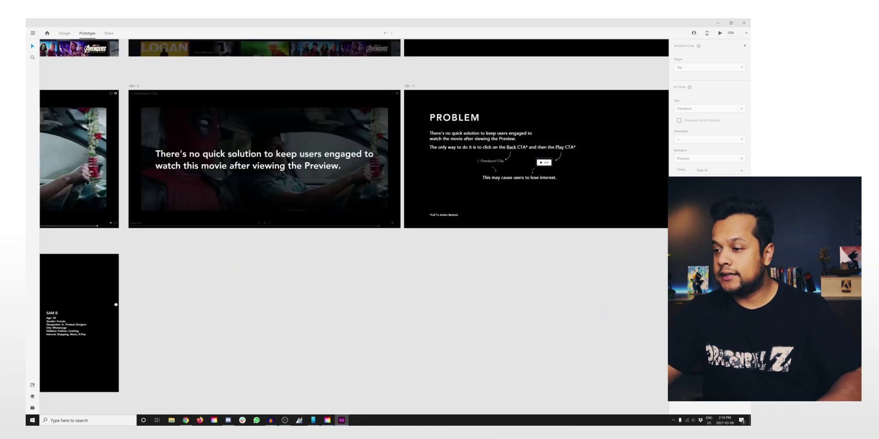
pyautogui.hscroll(5, 392, 224)
pyautogui.keyDown('ctrl'); pyautogui.scroll(5, 372, 230); pyautogui.keyUp('ctrl')
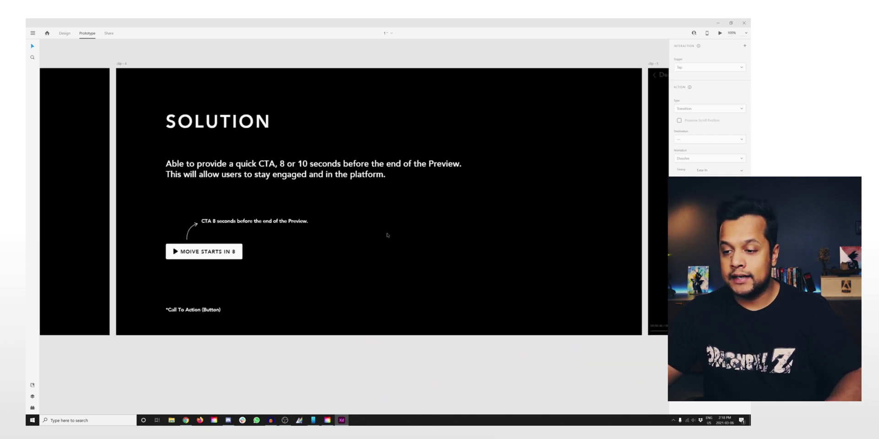
pyautogui.moveTo(386, 236); pyautogui.dragTo(321, 247)
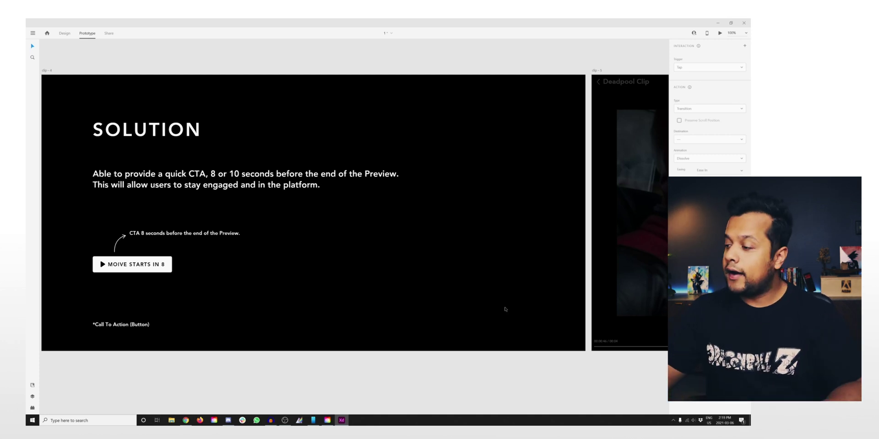
pyautogui.hscroll(10, 505, 310)
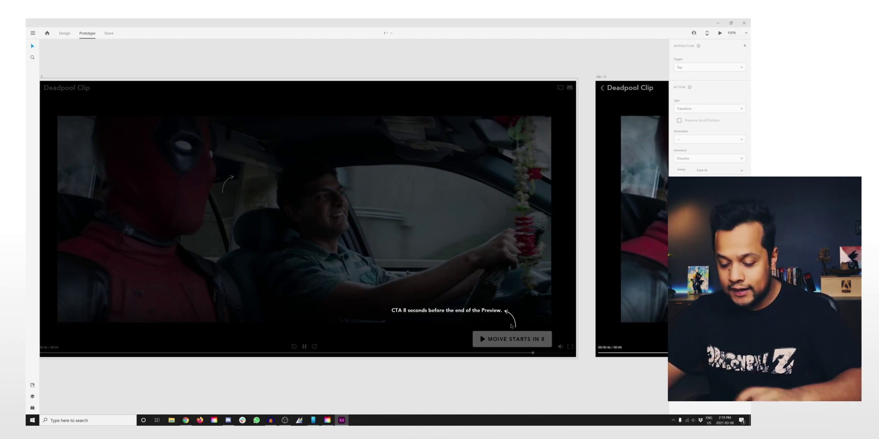
pyautogui.scroll(5, 604, 394)
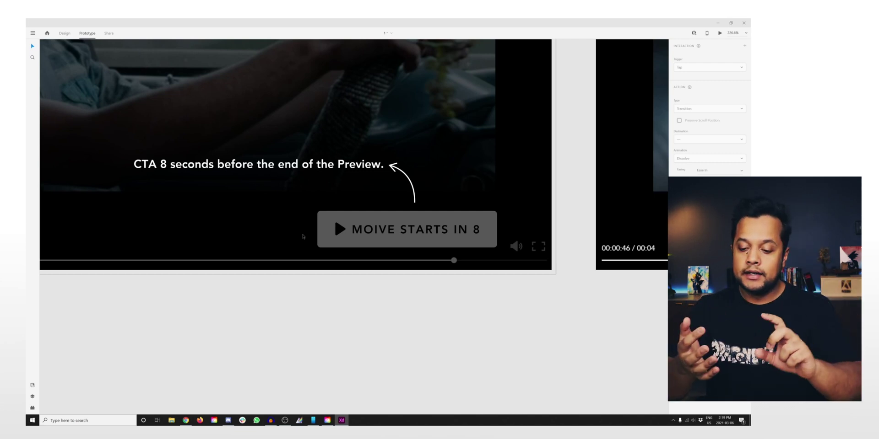
# Examine the final Deadpool Clip artboard with the countdown button in place, without the annotation overlay
pyautogui.hotkey('ctrl', '-')
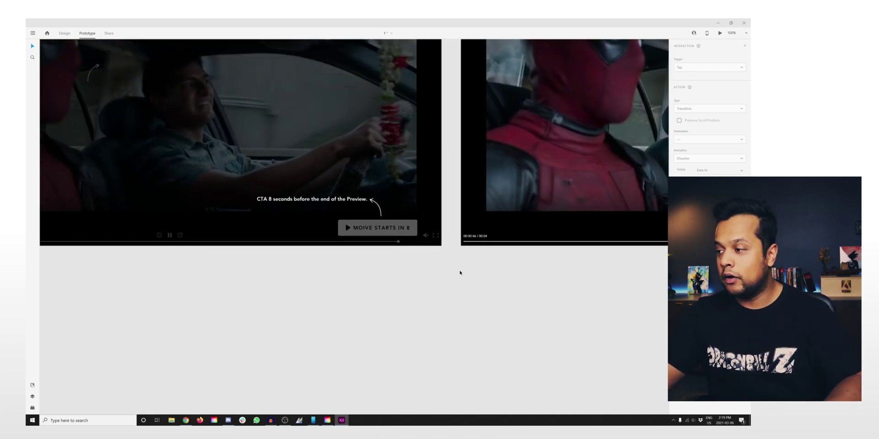
pyautogui.hotkey('ctrl', '1')
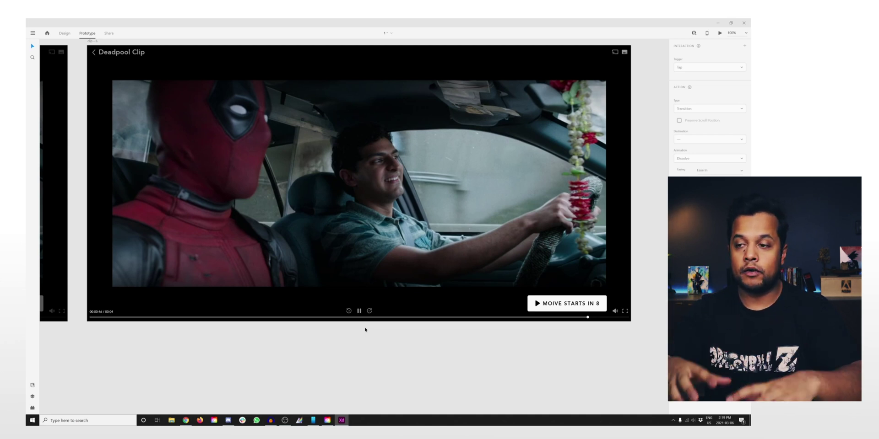
# Review the User Research artboard below the clip row, covering the competitive research and user testing sections
pyautogui.scroll(1, 365, 329)
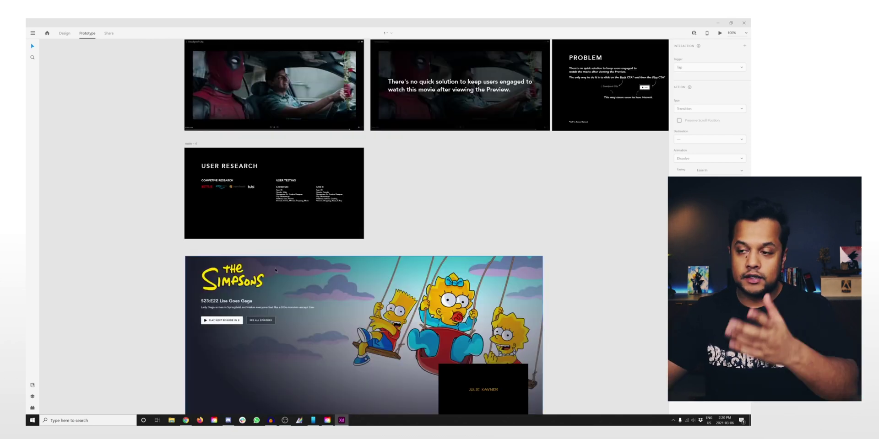
pyautogui.scroll(5, 264, 219)
pyautogui.scroll(-5, 263, 220)
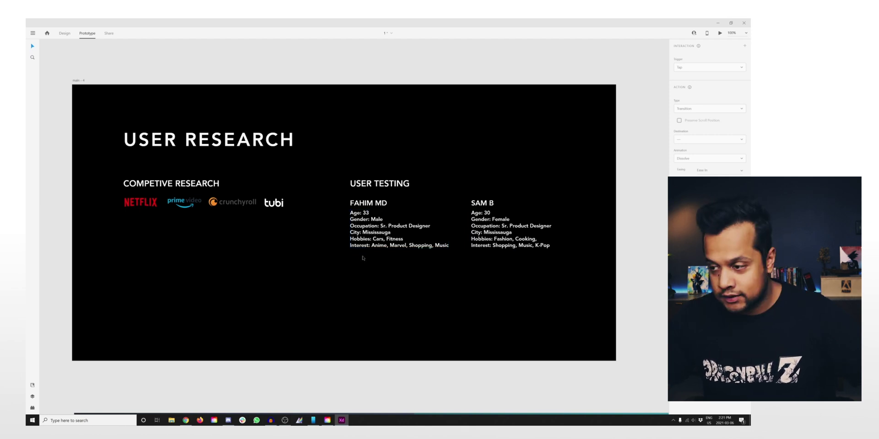
pyautogui.click(362, 258)
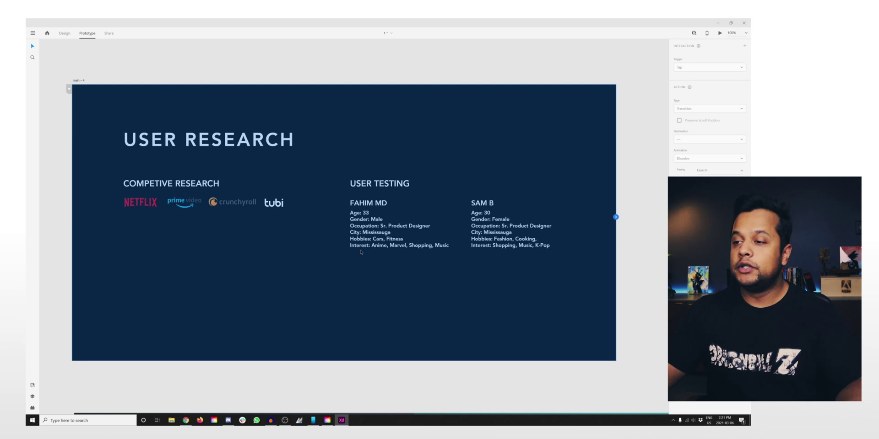
pyautogui.click(281, 66)
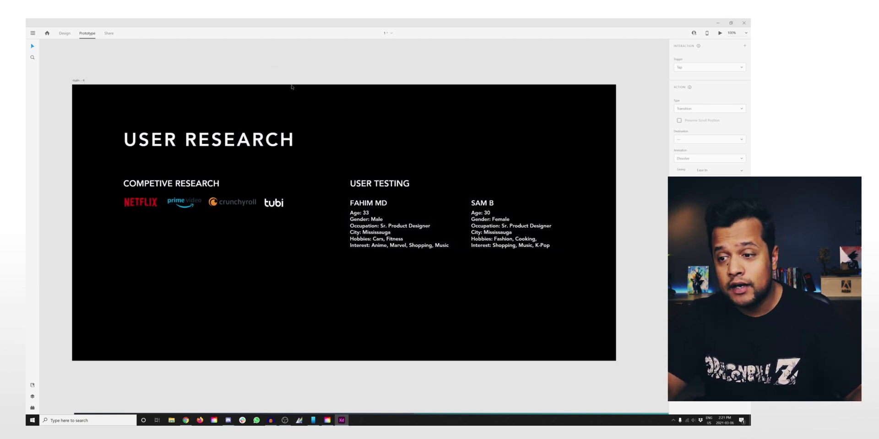
# Return to an overview of the case study showing both Problem and Solution rows together with the User Research artboard
pyautogui.hotkey('ctrl', '-')
pyautogui.hotkey('ctrl', '-')
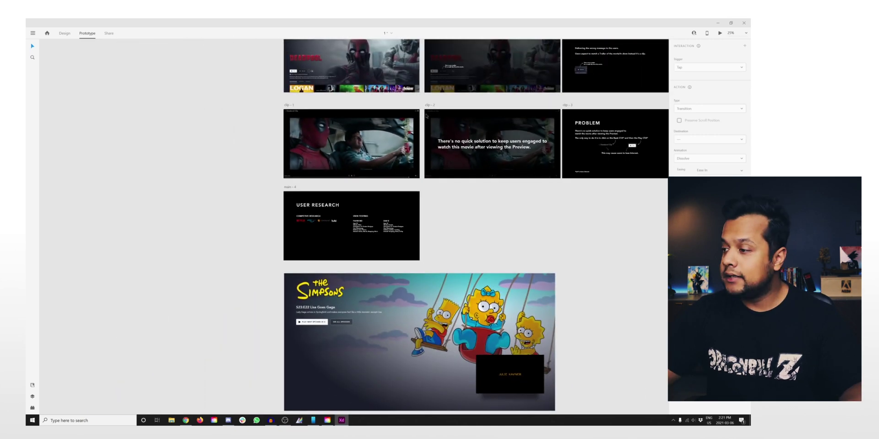
pyautogui.moveTo(578, 220); pyautogui.dragTo(364, 275)
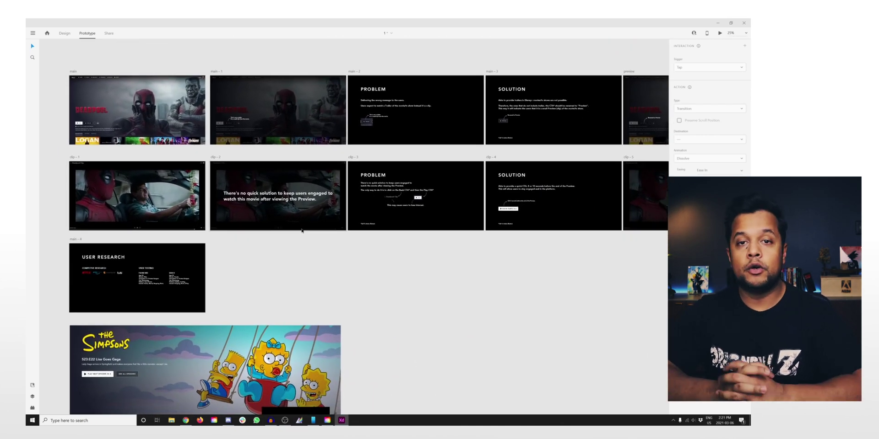